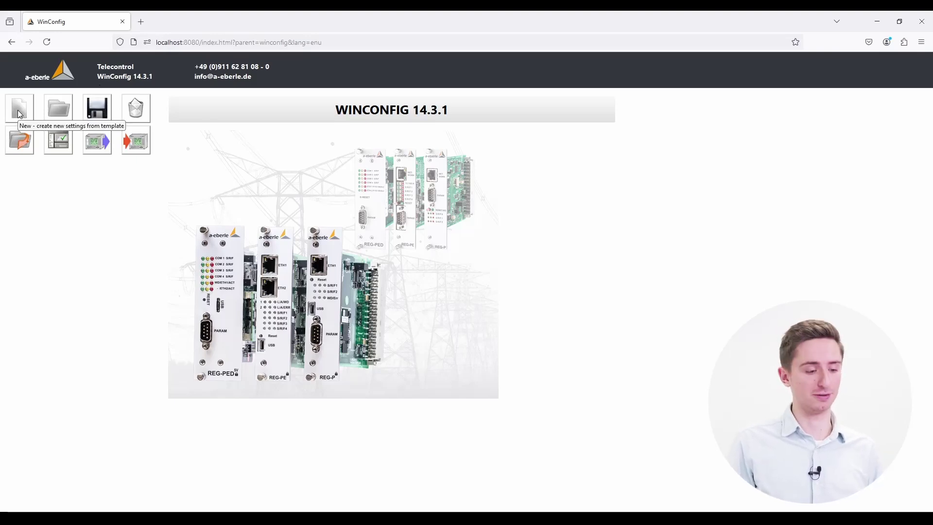
Create DNP3 settings for a REG-PE (TK28-6) board with one REG-D(A) from the Basic template.
click(20, 114)
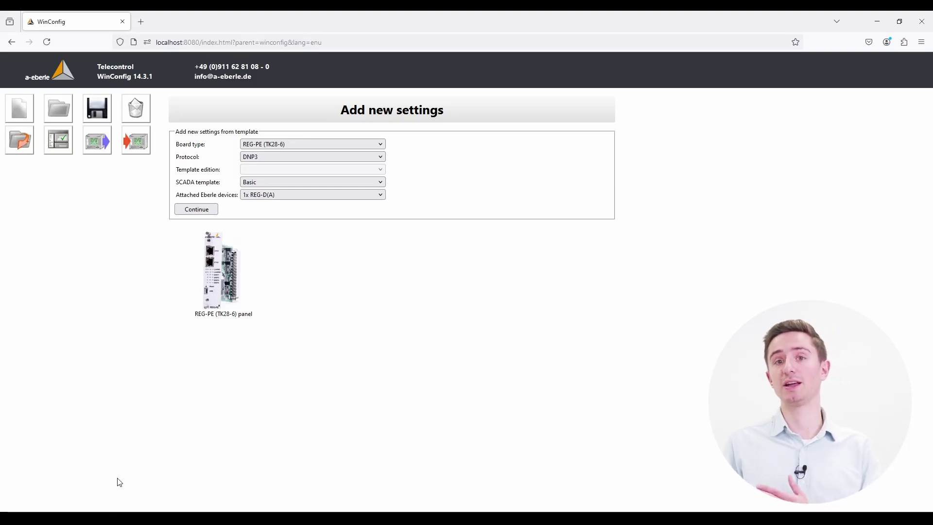
click(304, 144)
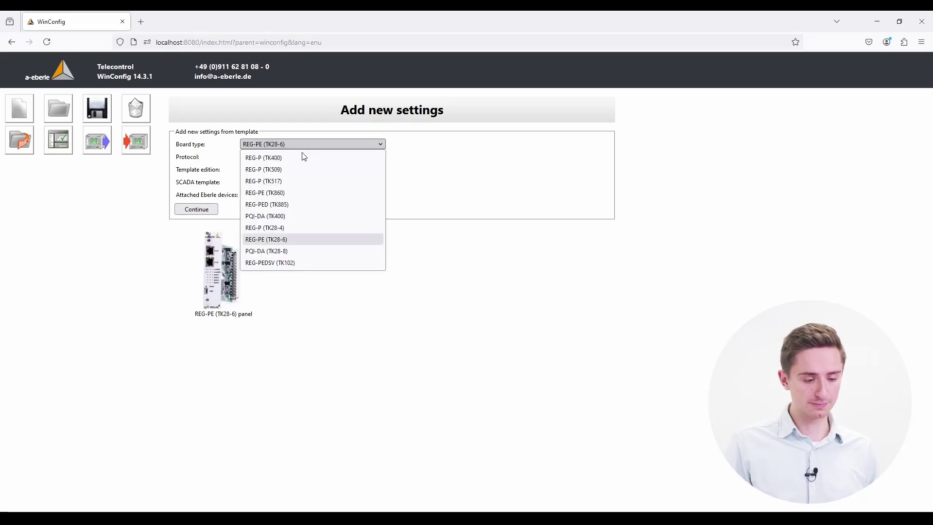
click(272, 240)
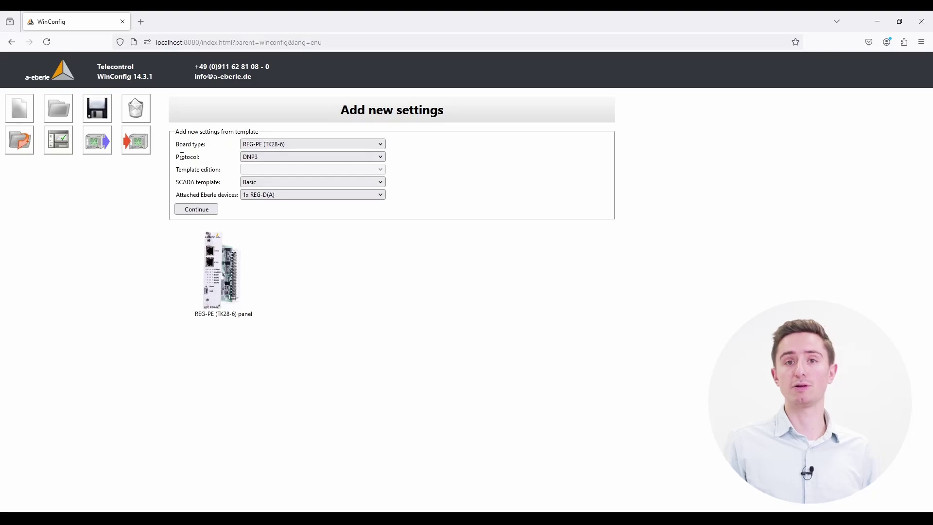
click(256, 158)
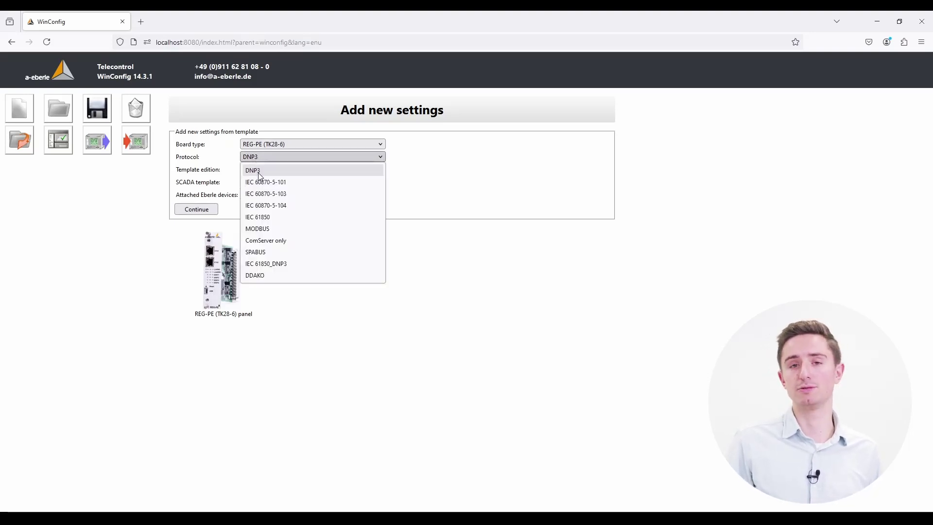
click(259, 173)
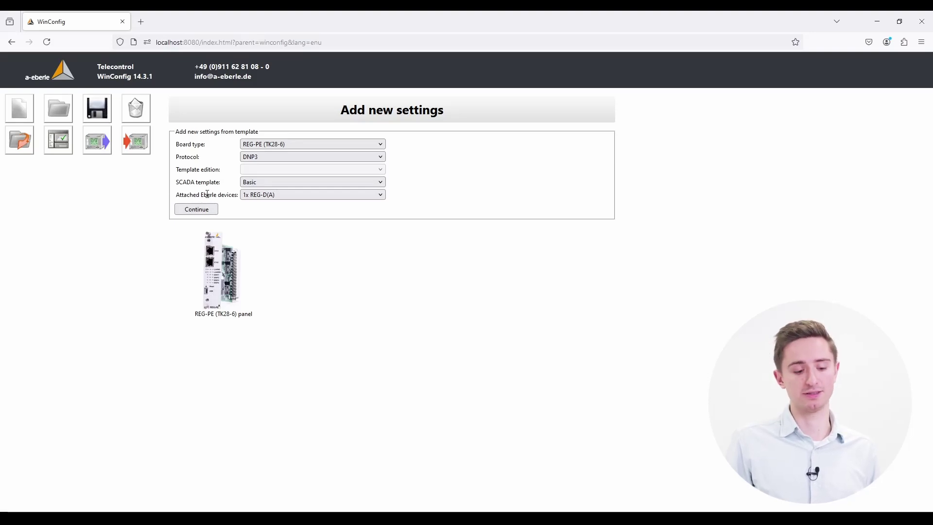
click(251, 197)
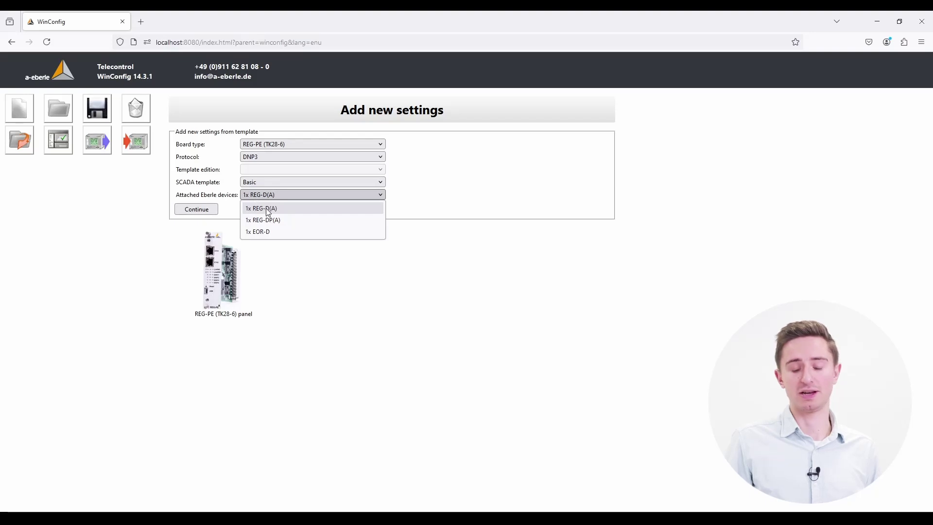
click(267, 212)
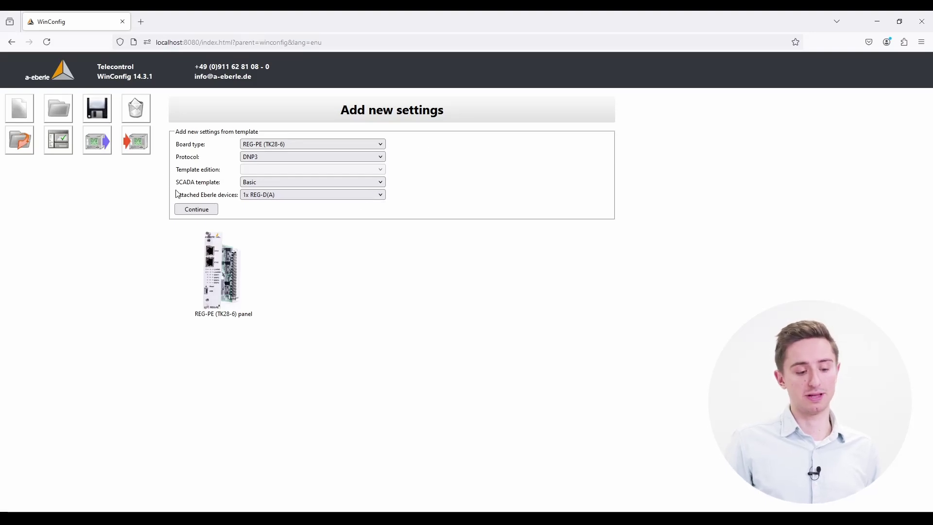
click(207, 212)
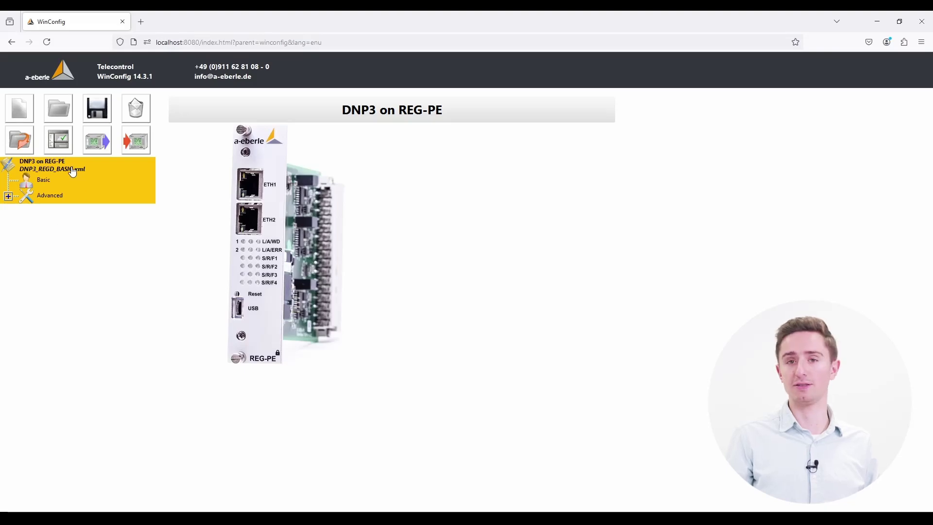
Save the settings as the XML file DNP3_REGD_BASIC(2).xml and dismiss the downloads list.
click(98, 104)
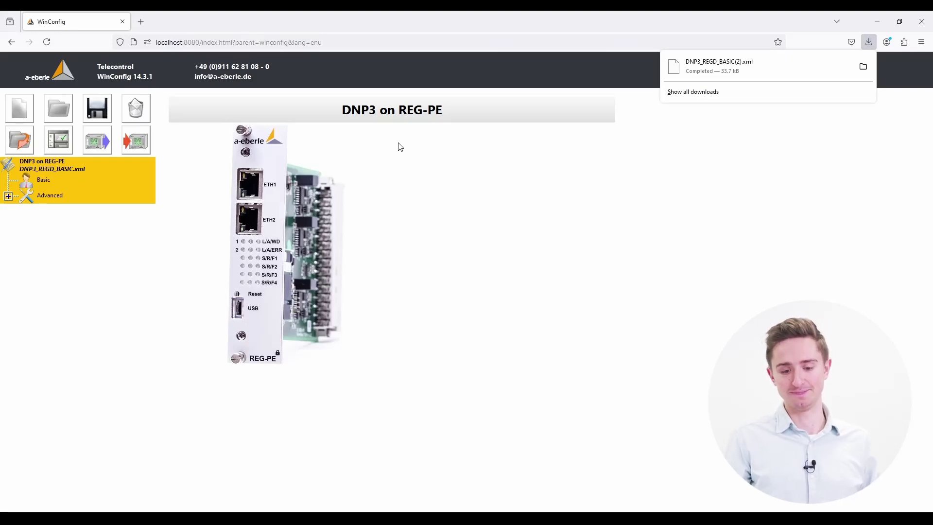
click(631, 151)
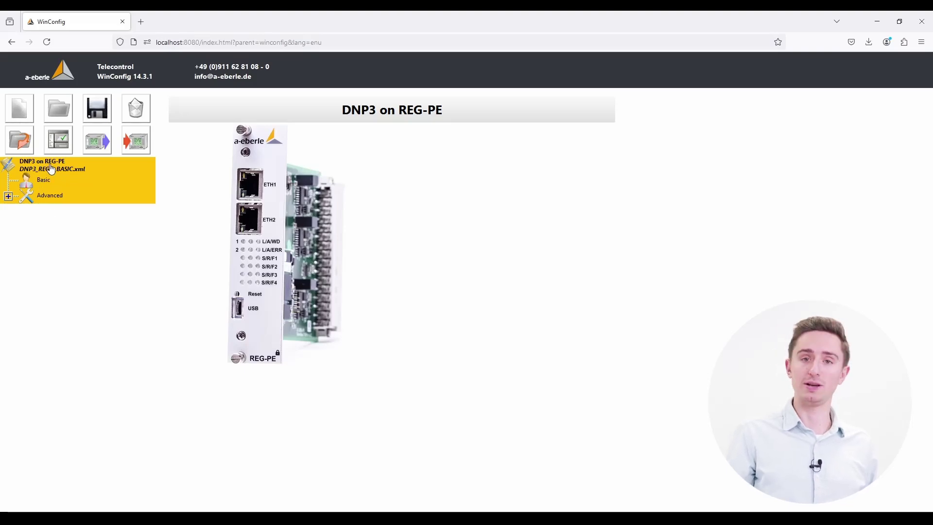
Remove the DNP3 on REG-PE settings set and confirm the removal.
click(137, 109)
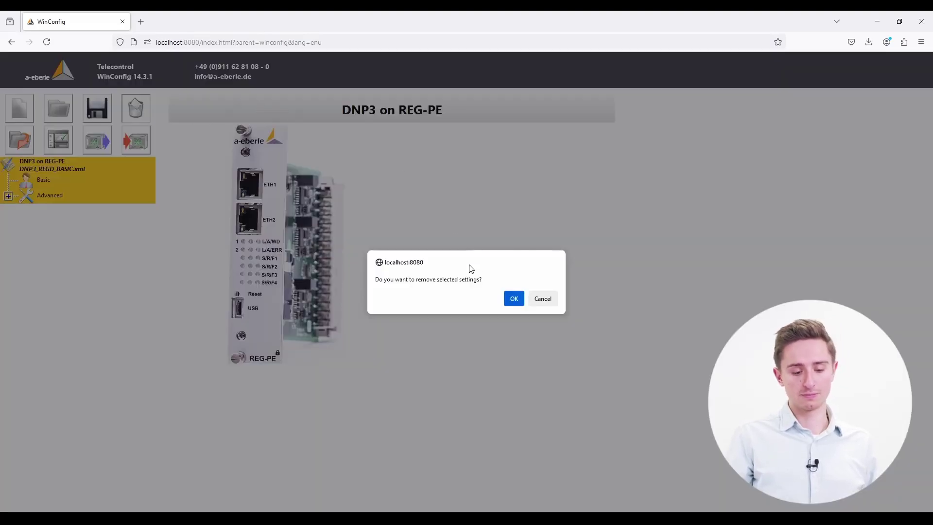
click(513, 300)
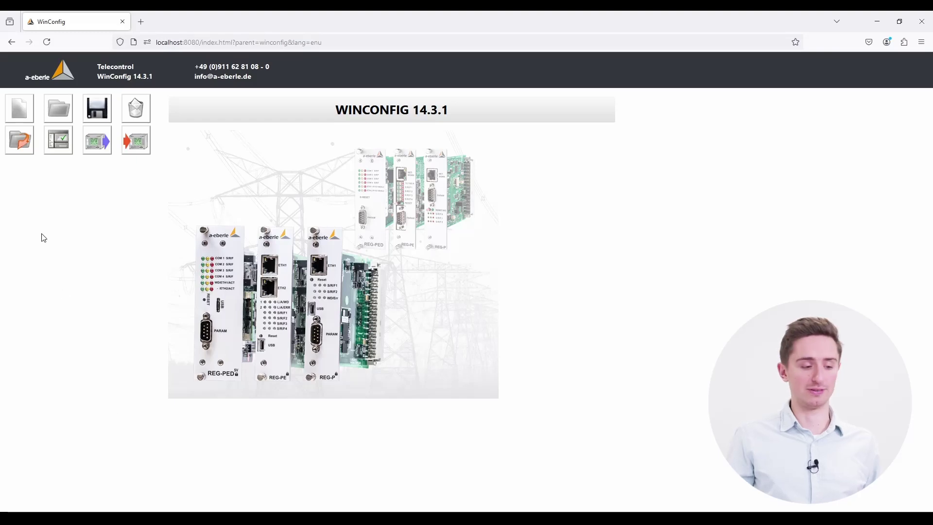
Open DNP3_REGD_BASIC.xml from the Downloads folder as the settings file.
click(63, 111)
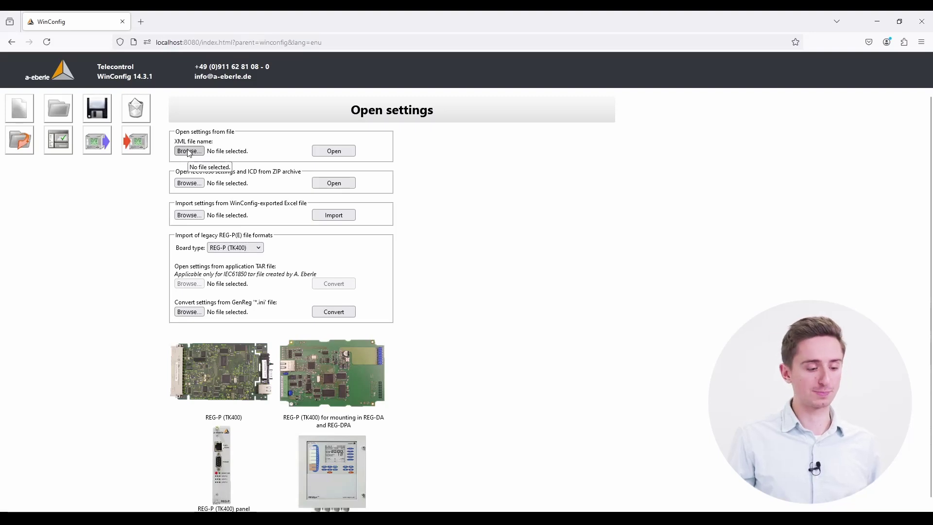
click(188, 152)
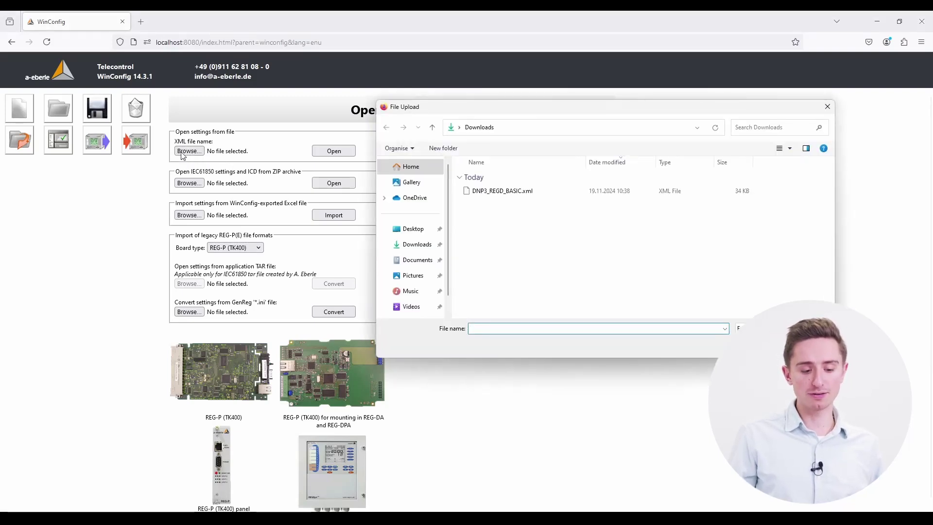
drag(666, 116, 602, 108)
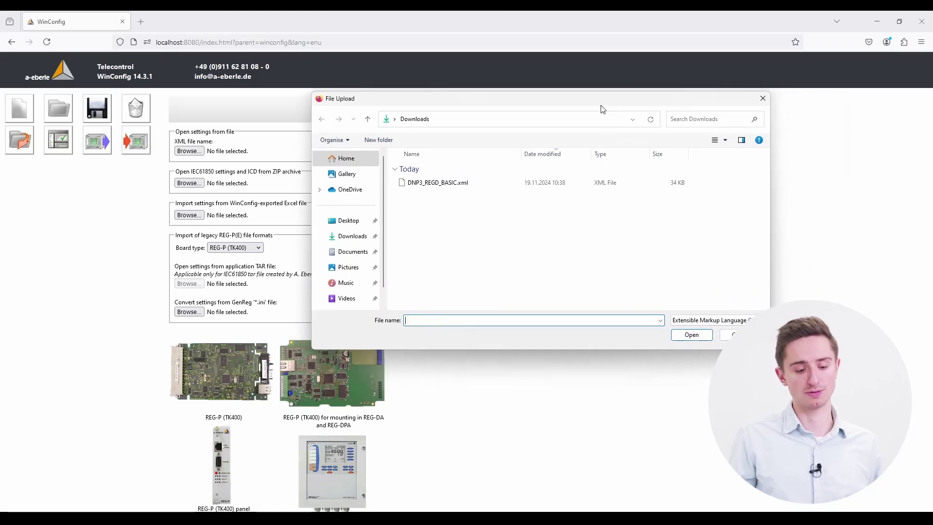
click(459, 185)
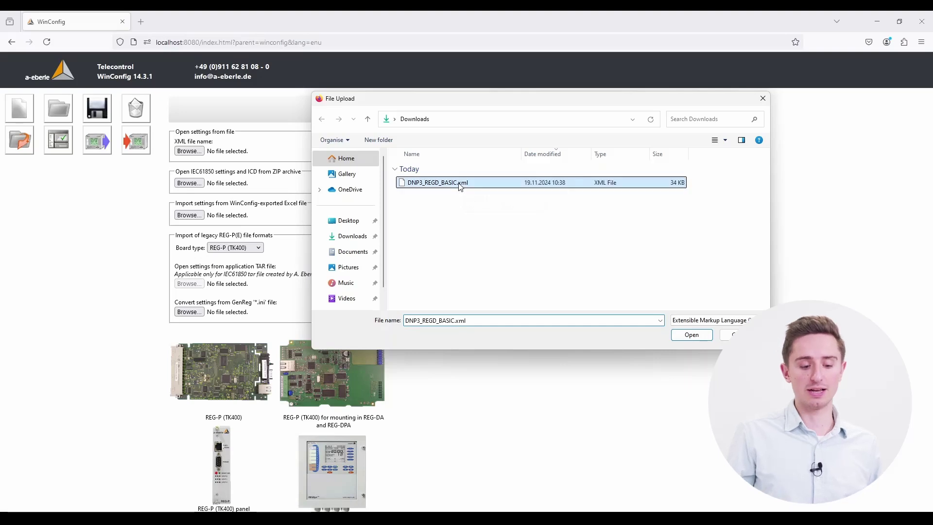
click(692, 336)
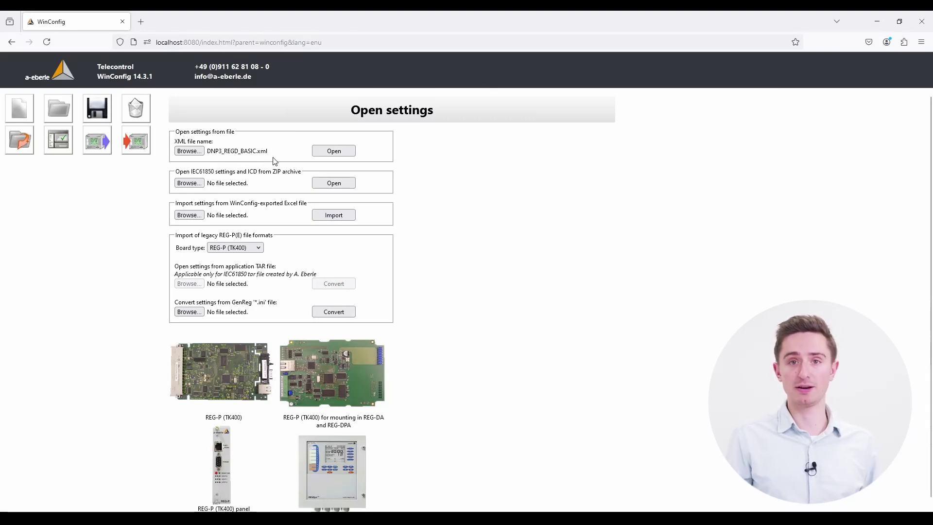
click(334, 153)
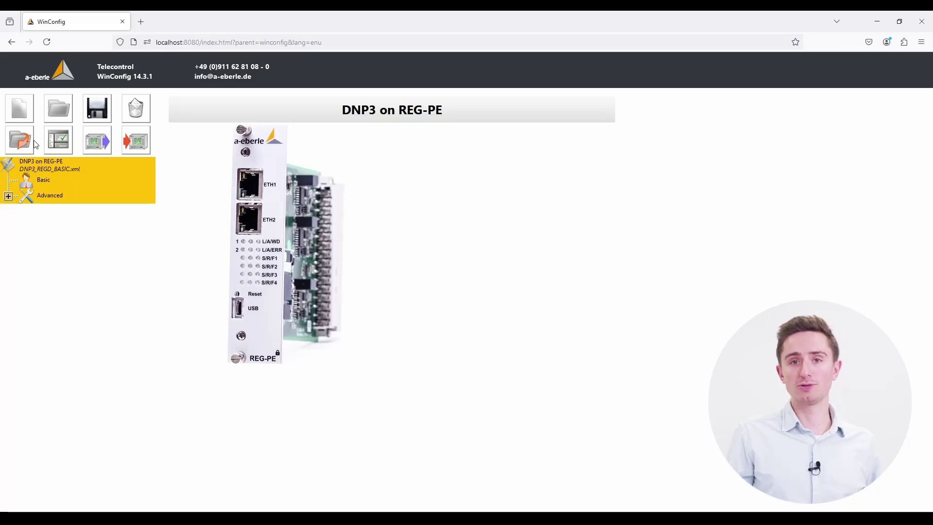
Drag DNP3_REGD_BASIC.xml from Downloads into the XML file field, open it, and maximize the browser.
click(70, 111)
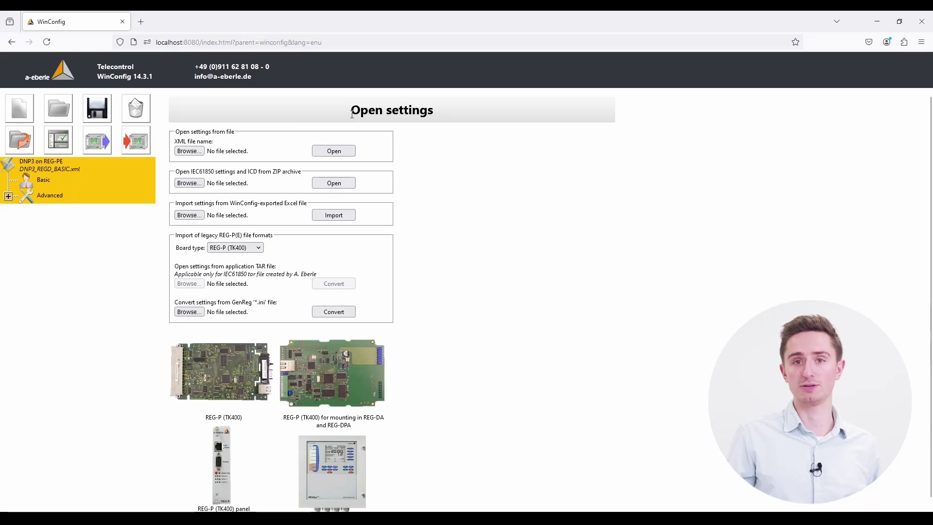
drag(438, 14, 602, 75)
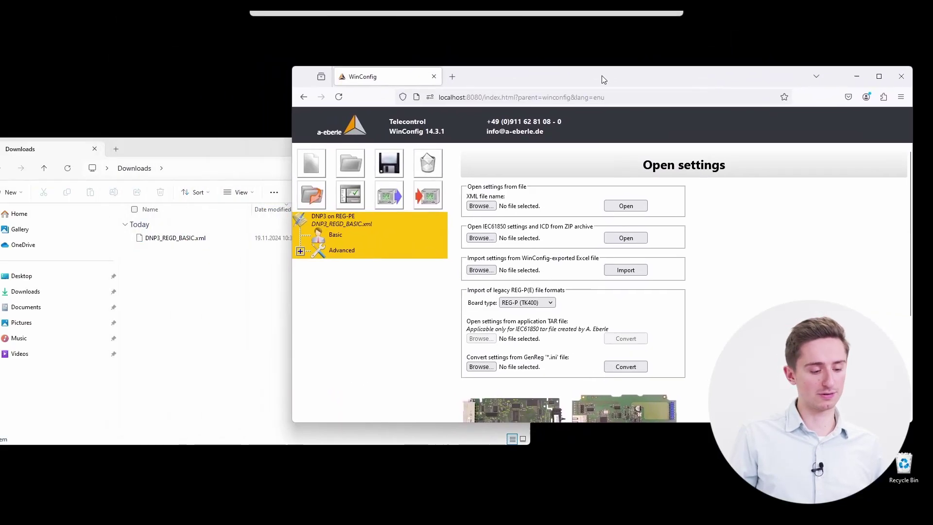
click(193, 280)
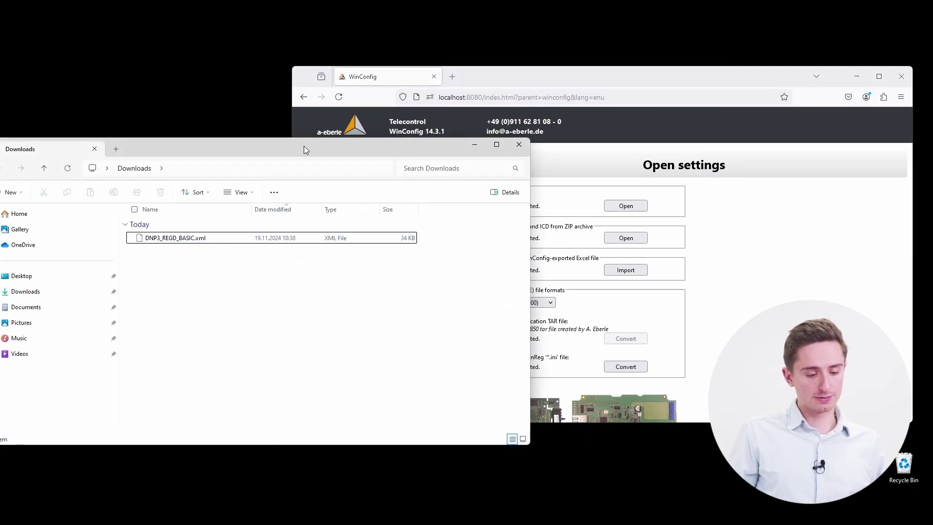
drag(304, 149, 169, 131)
drag(34, 219, 486, 216)
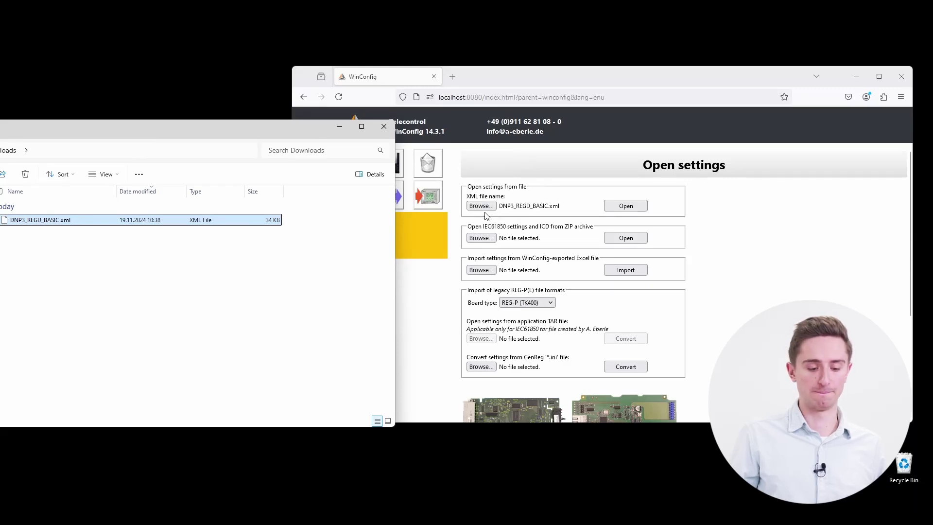
click(625, 206)
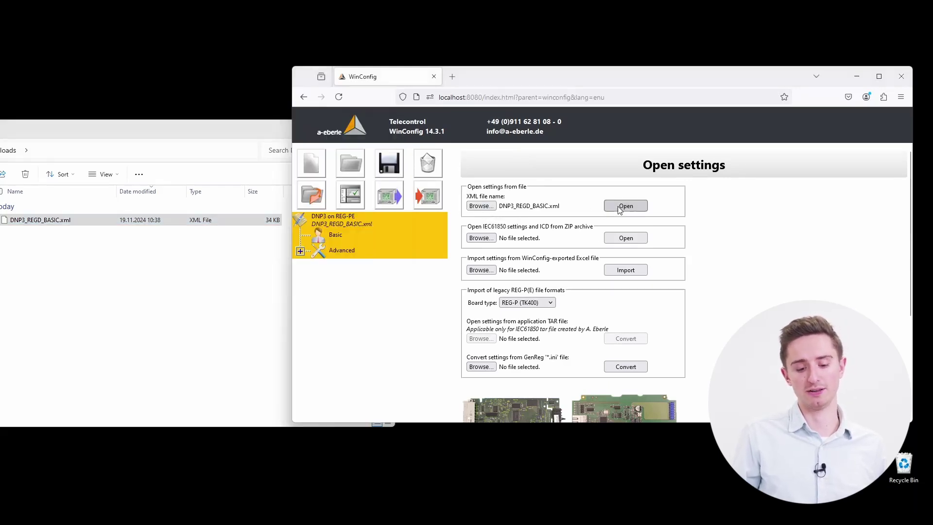
click(879, 75)
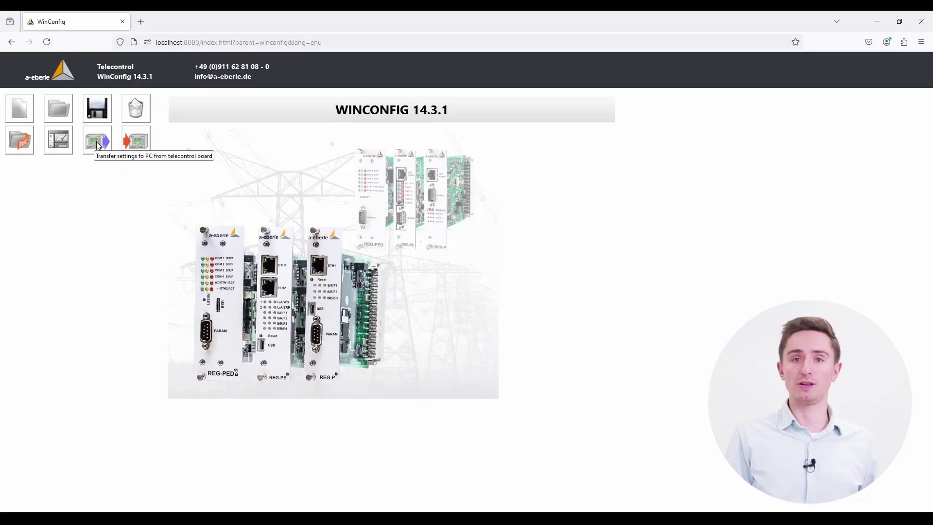
Detect the REG-PE (TK28-6) board on the LAN for transferring settings to the PC.
click(99, 142)
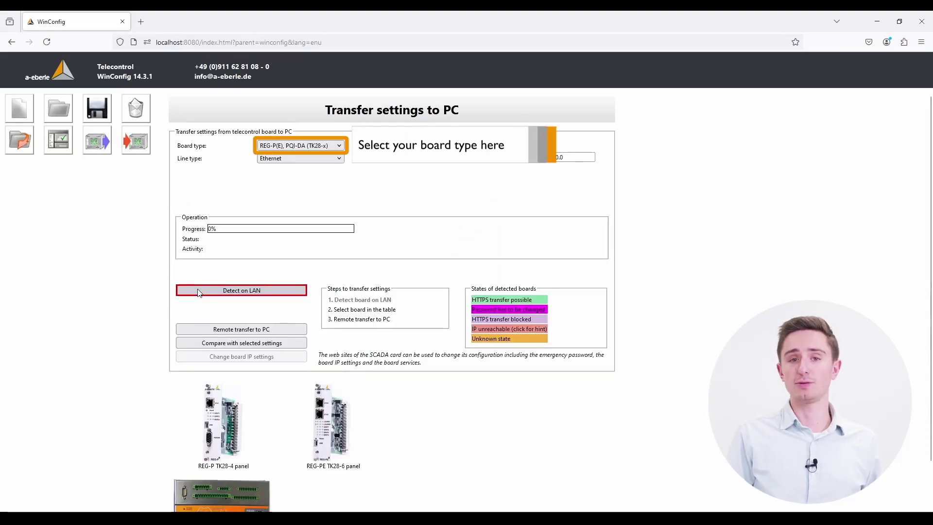
click(231, 296)
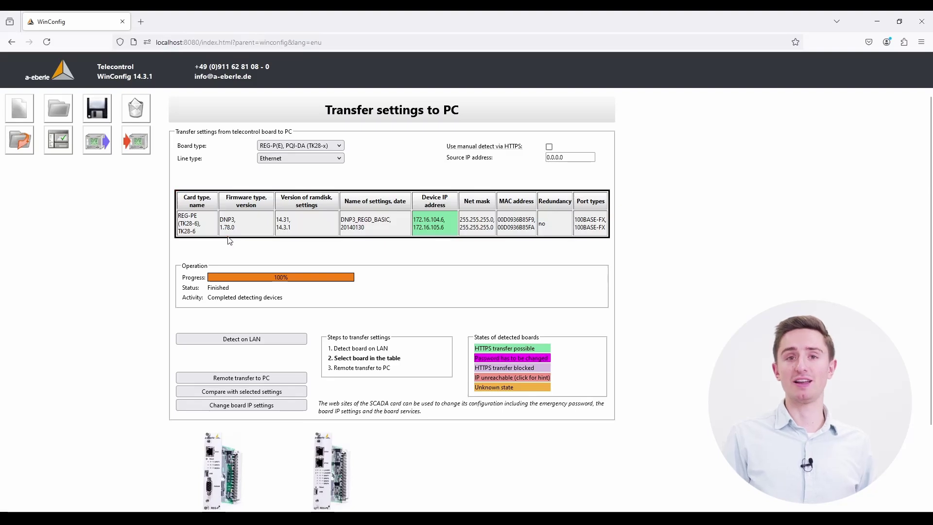
Select the detected REG-PE board, enter its password, and transfer its settings to the PC.
click(243, 229)
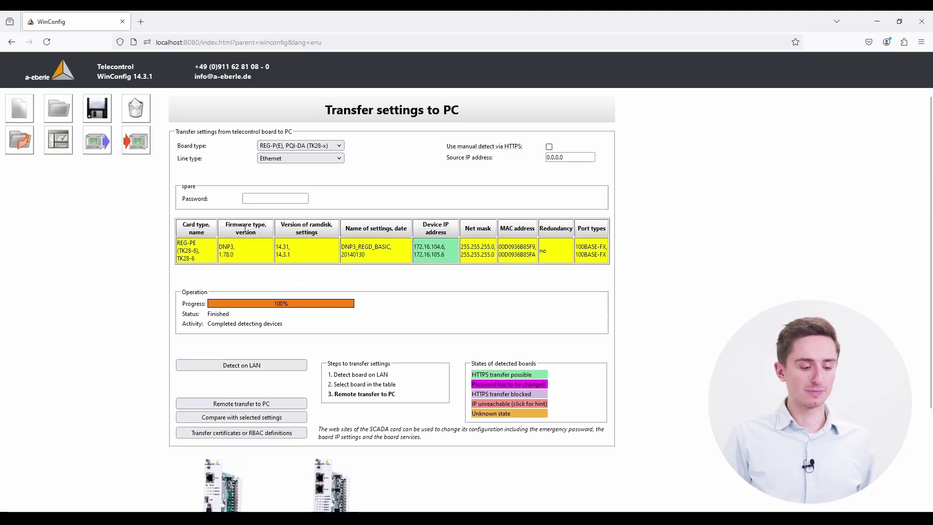
click(255, 197)
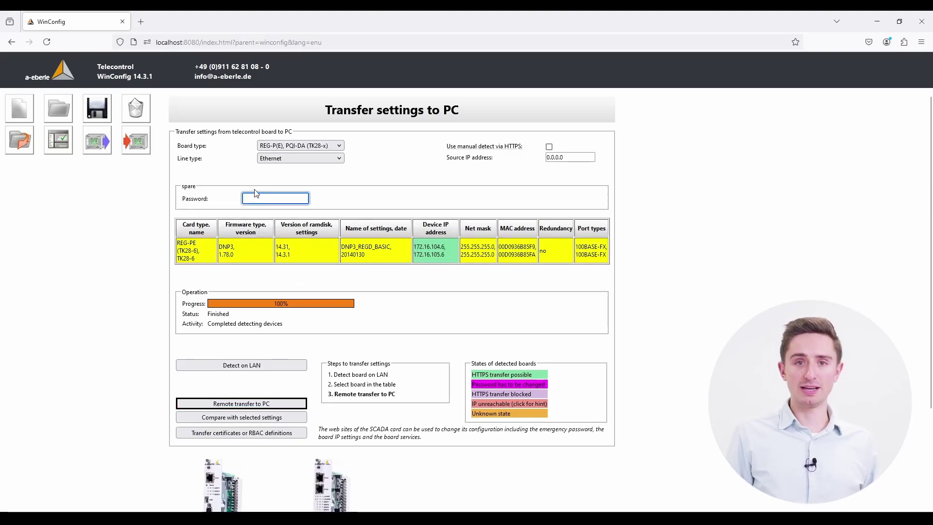
text(*******)
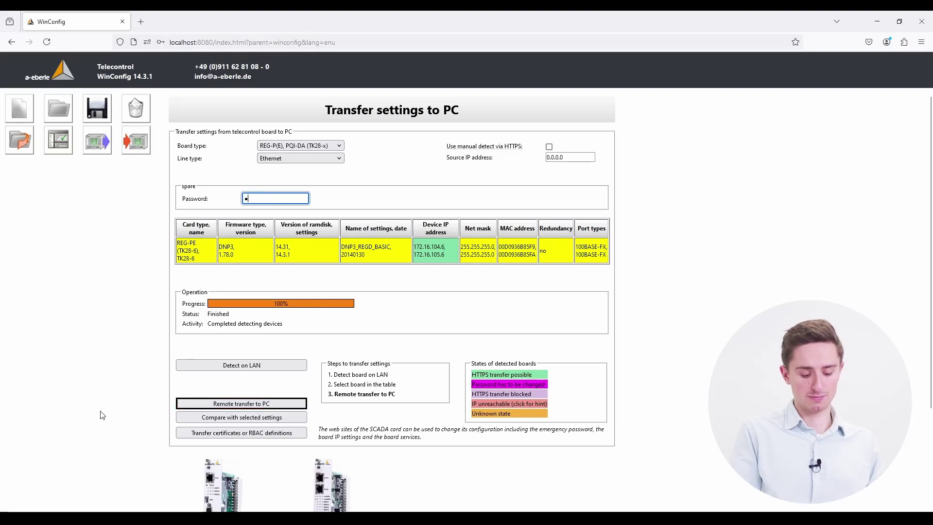
text(*)
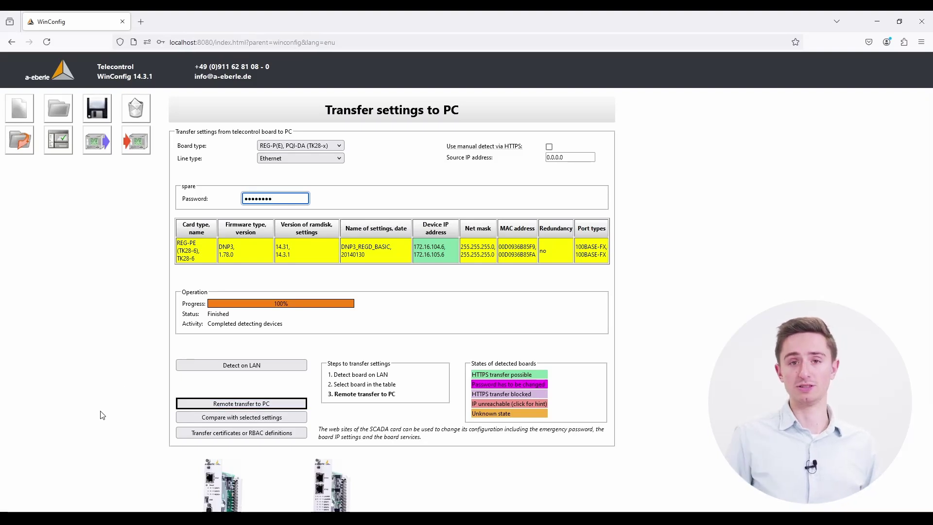
click(234, 409)
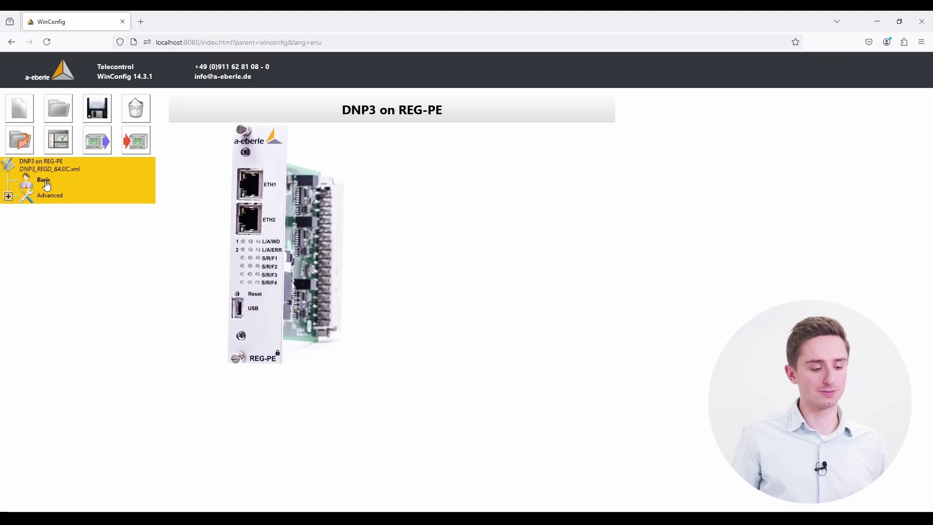
click(44, 180)
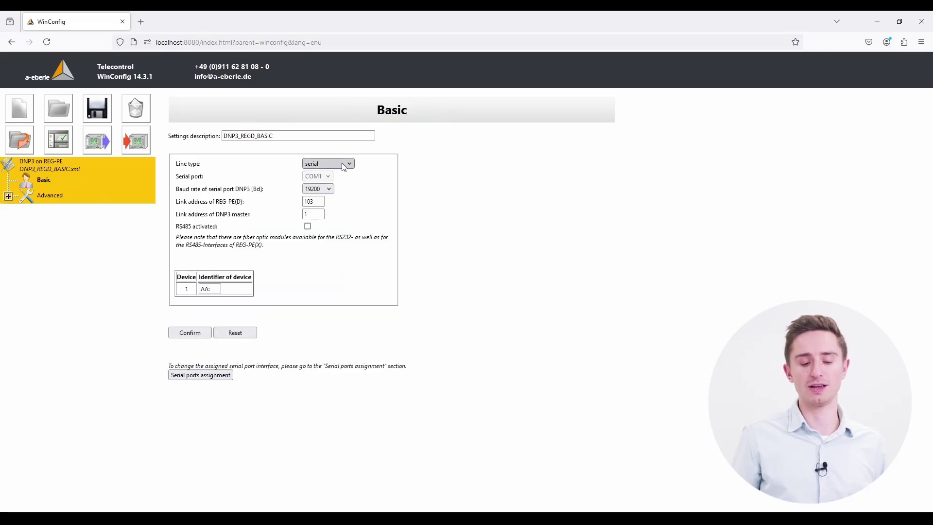
click(55, 195)
click(8, 197)
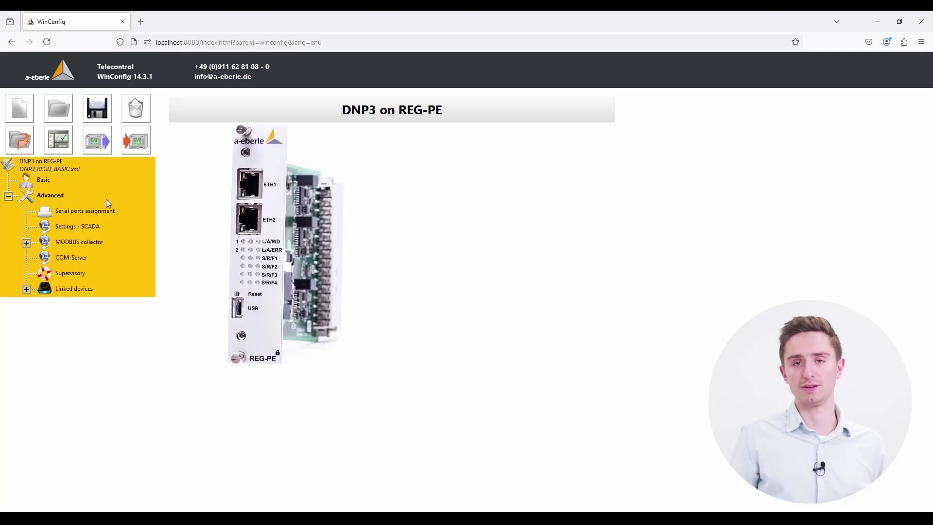
click(8, 196)
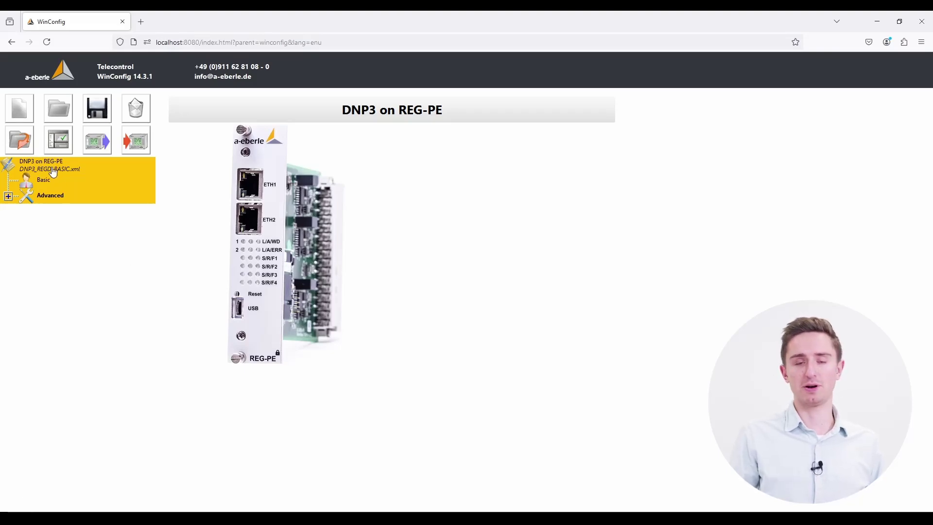
click(53, 170)
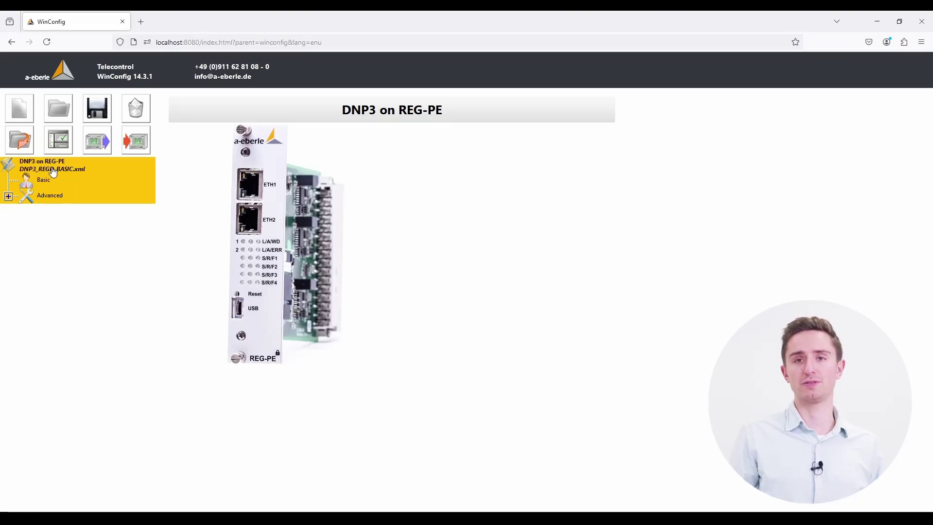
Detect the REG-PE board on the LAN, enter its password, and send the settings and firmware to it.
click(131, 142)
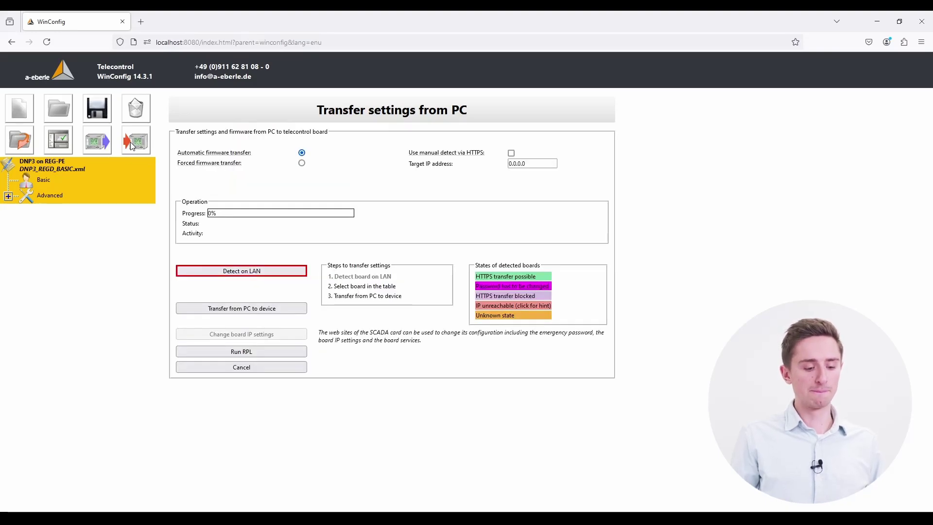
click(235, 277)
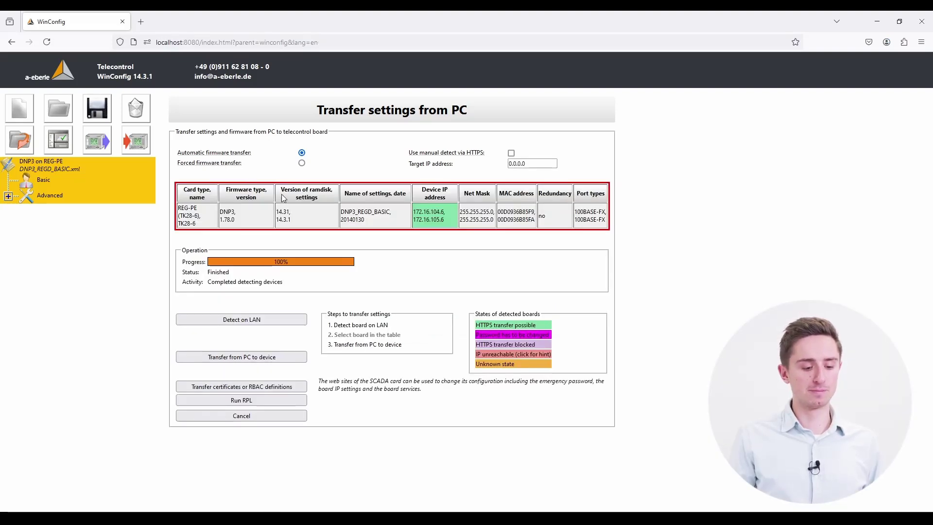
click(295, 220)
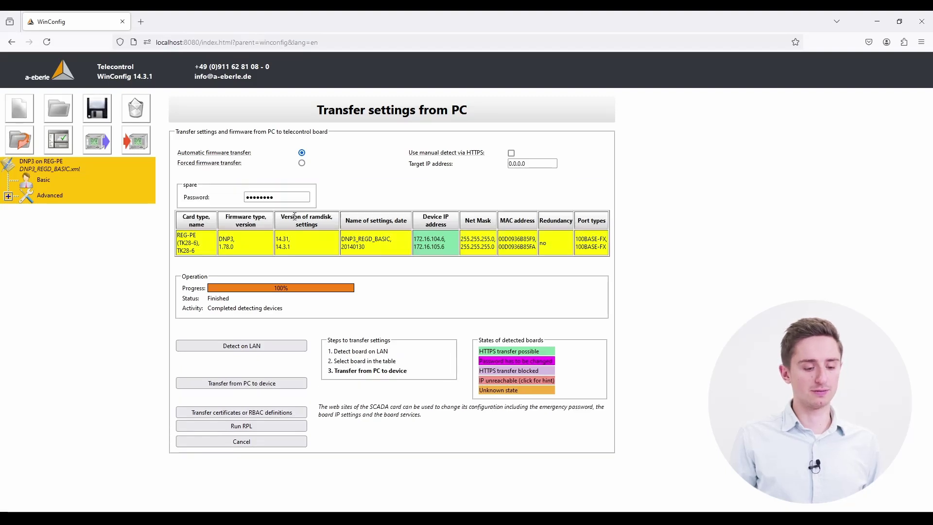
click(281, 198)
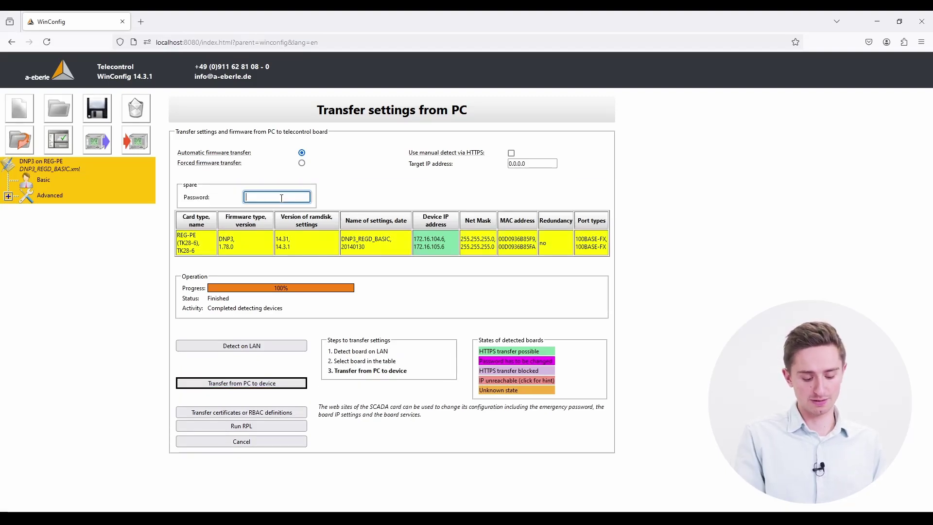
text(********)
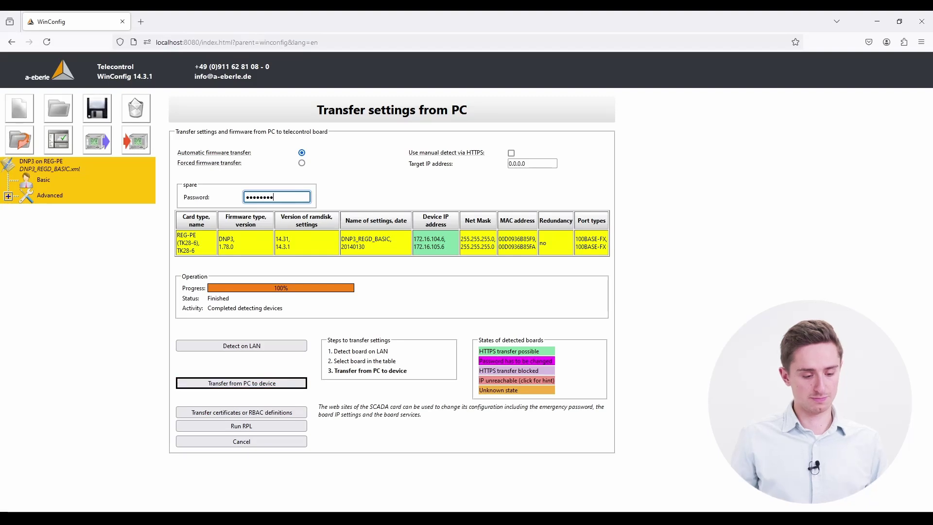
click(259, 384)
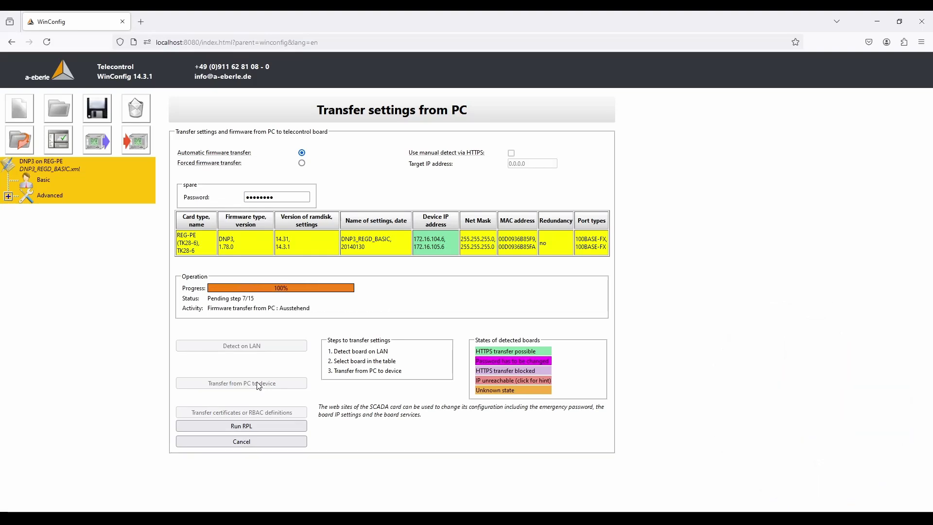